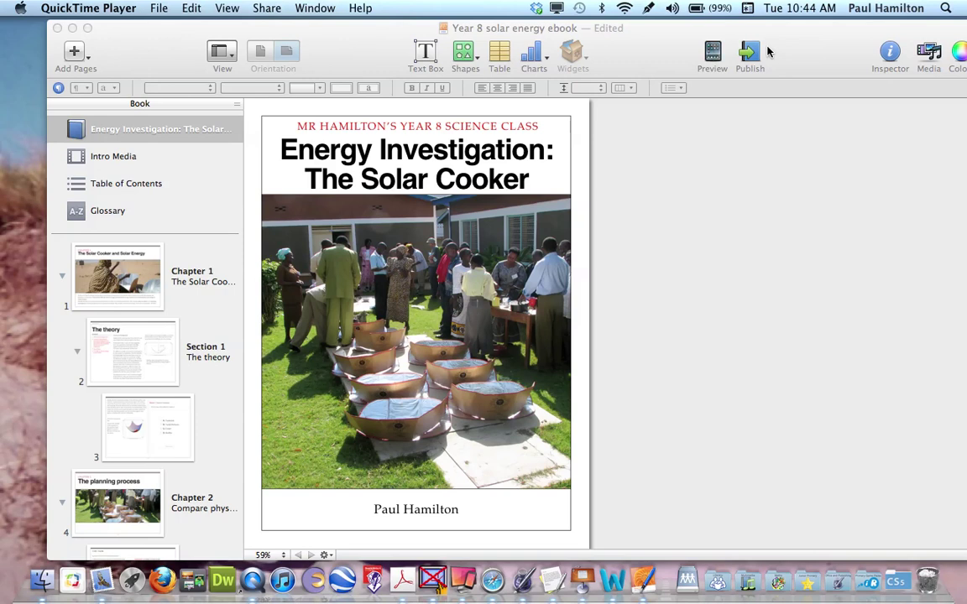
Bring the ebook window to the front with its cover page in focus.
click(168, 44)
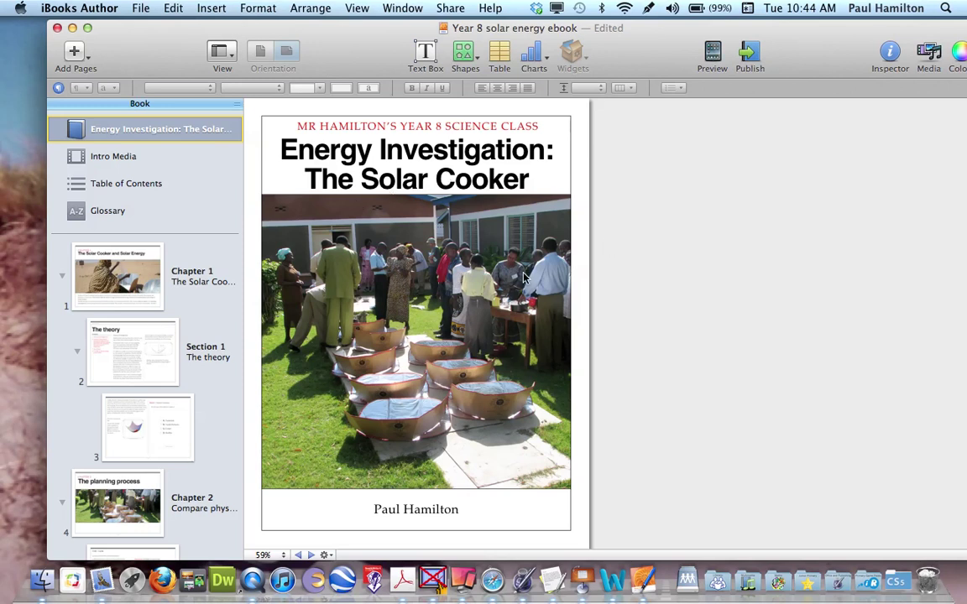
key(ctrl+super+Escape)
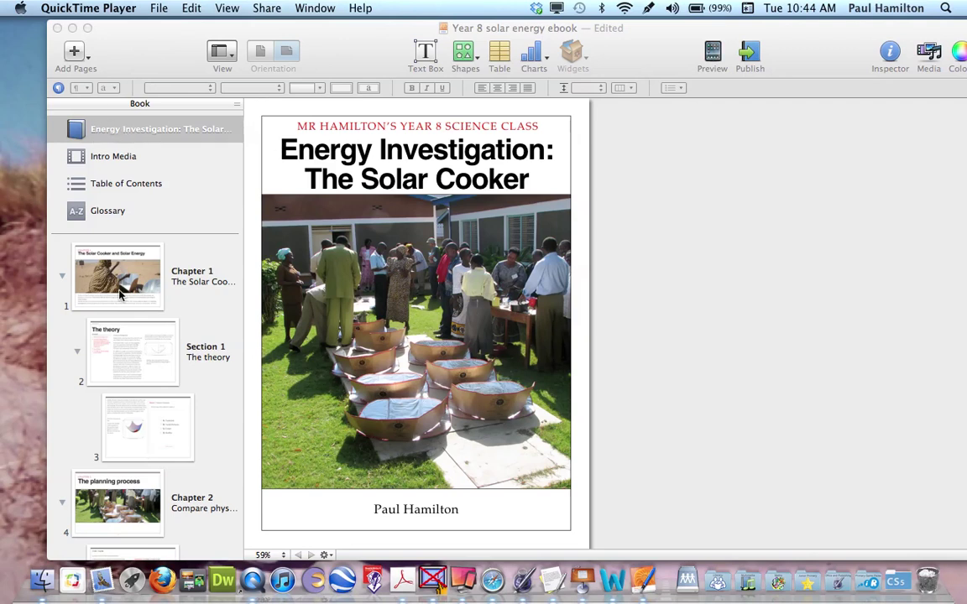
click(109, 137)
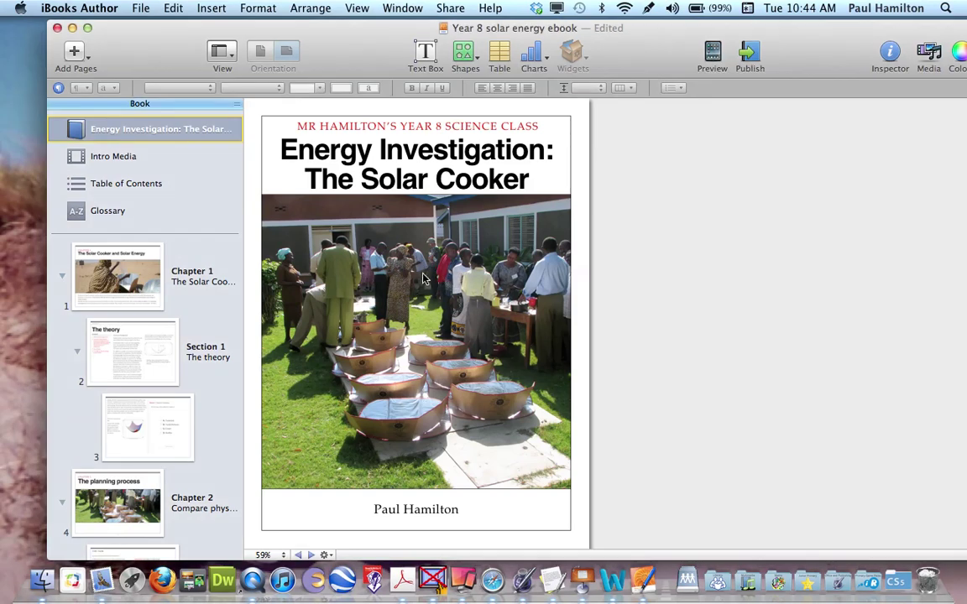
Drag water1.jpg from the desktop water folder onto the cover photo, then minimize the folder.
drag(637, 59, 555, 143)
double_click(529, 66)
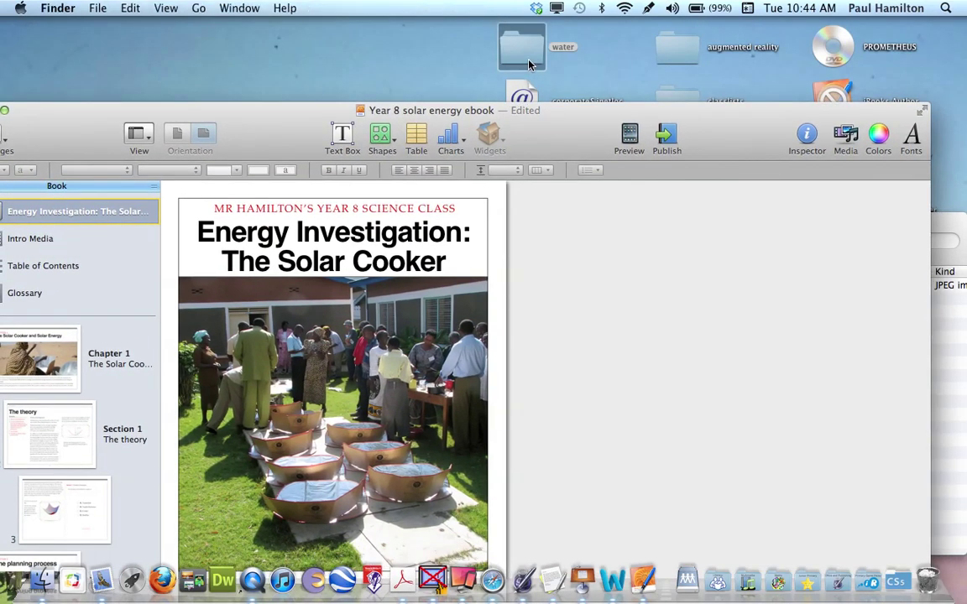
click(542, 290)
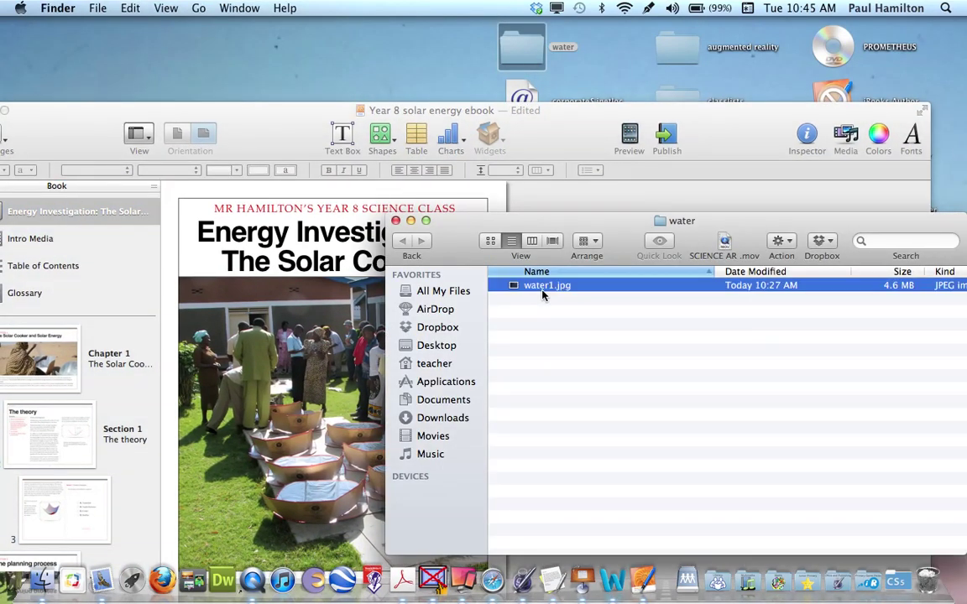
drag(300, 403, 298, 404)
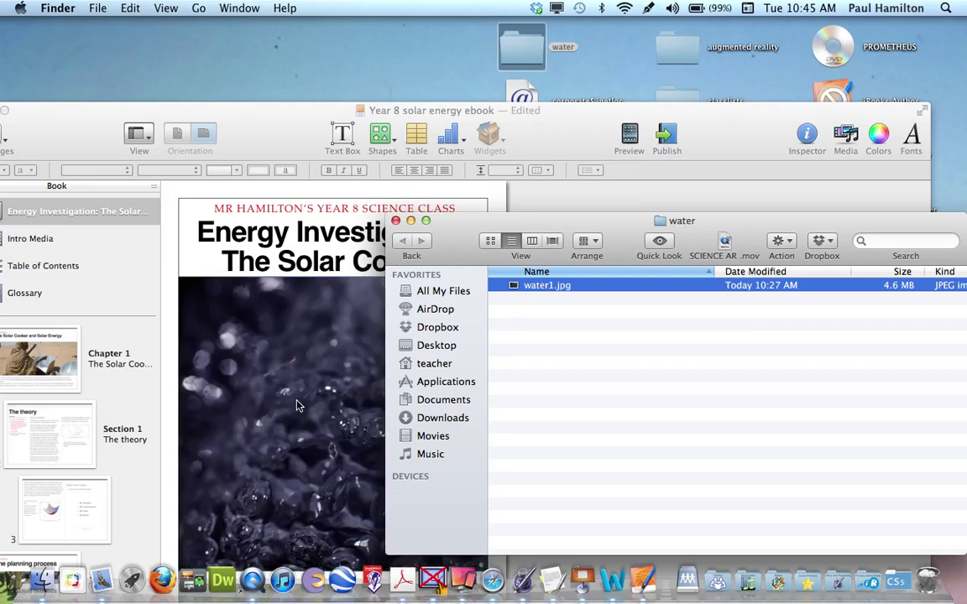
click(411, 220)
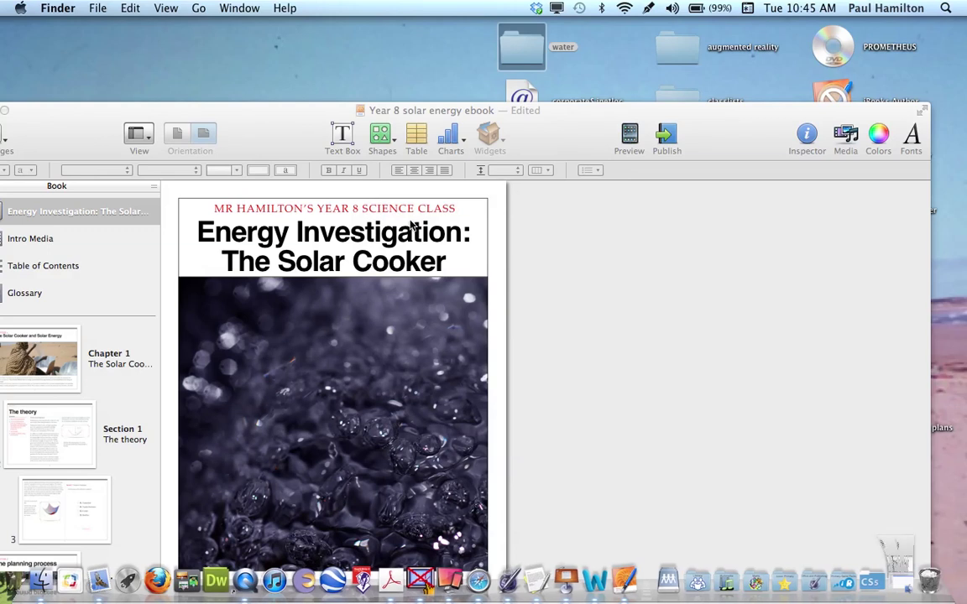
drag(260, 132, 327, 76)
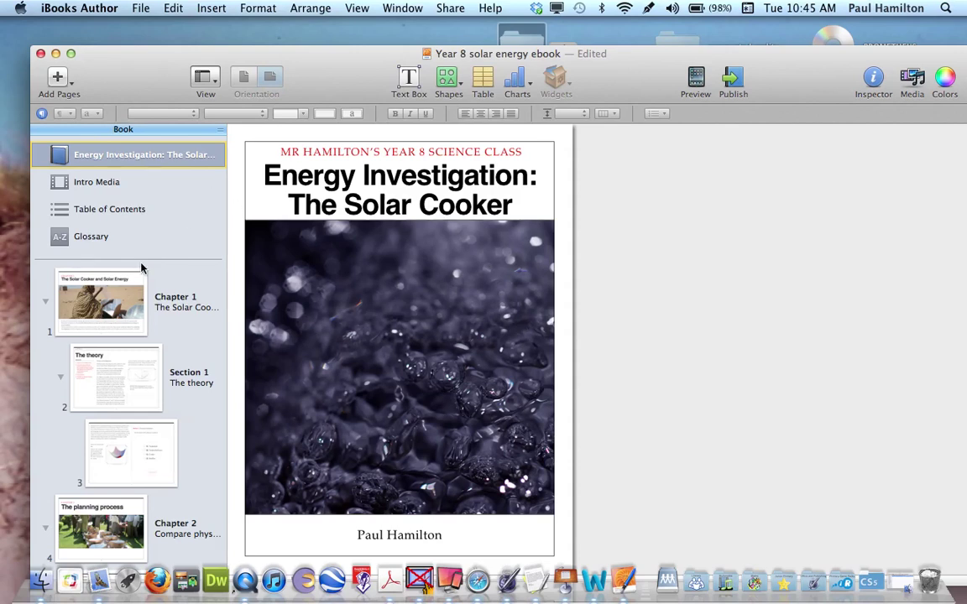
Scroll through the Chapter 1 page, then open Section 1, 'The theory'.
click(115, 288)
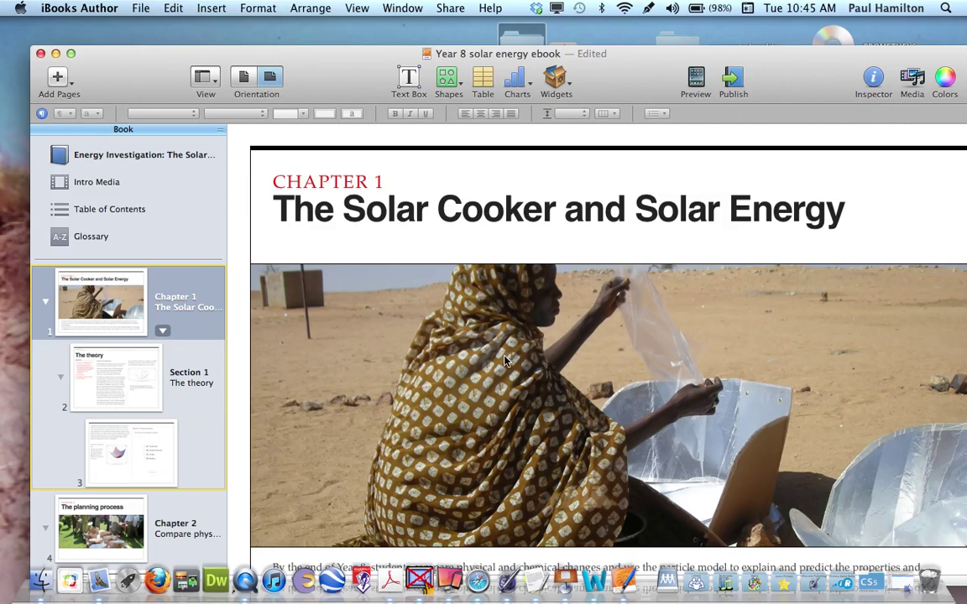
scroll(504, 361, down, 2)
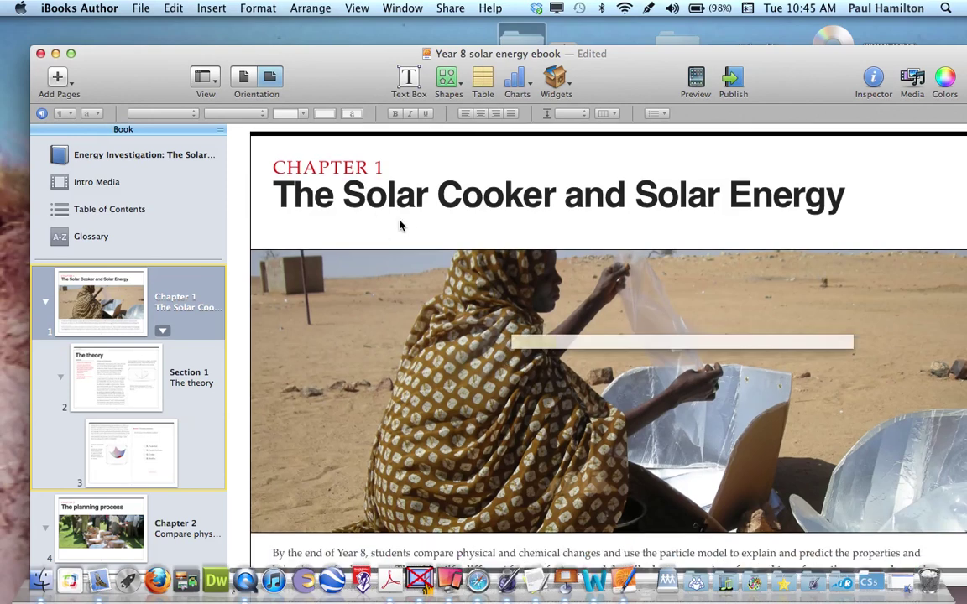
scroll(400, 225, down, 5)
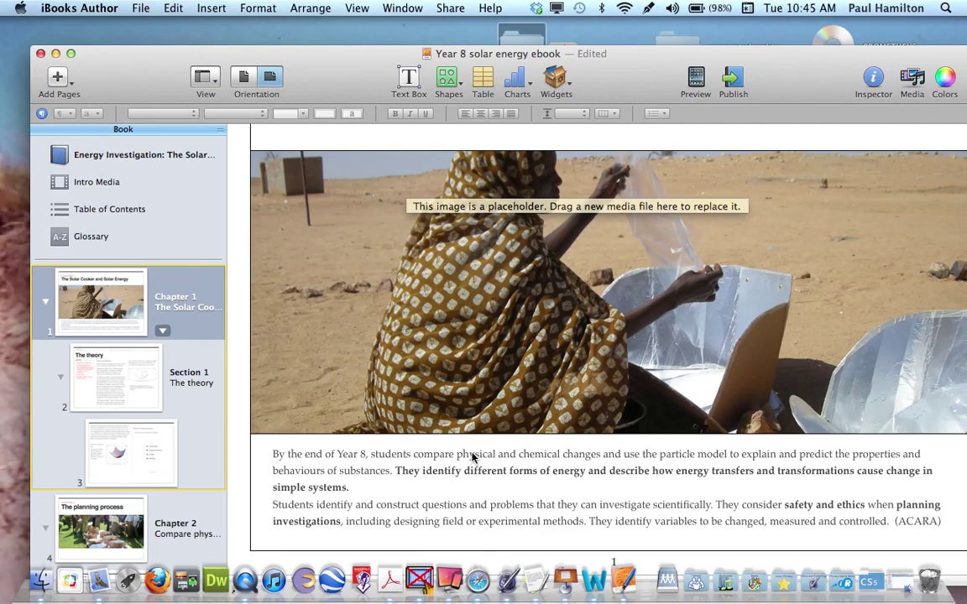
click(130, 384)
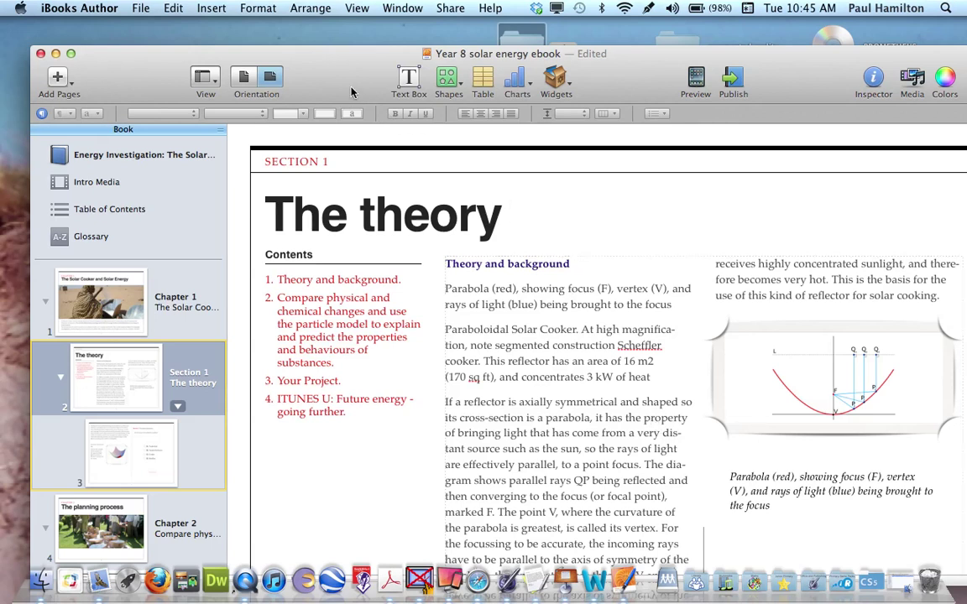
Zoom the book window to full screen and open page 3 with the Review 1.1 quiz.
double_click(316, 78)
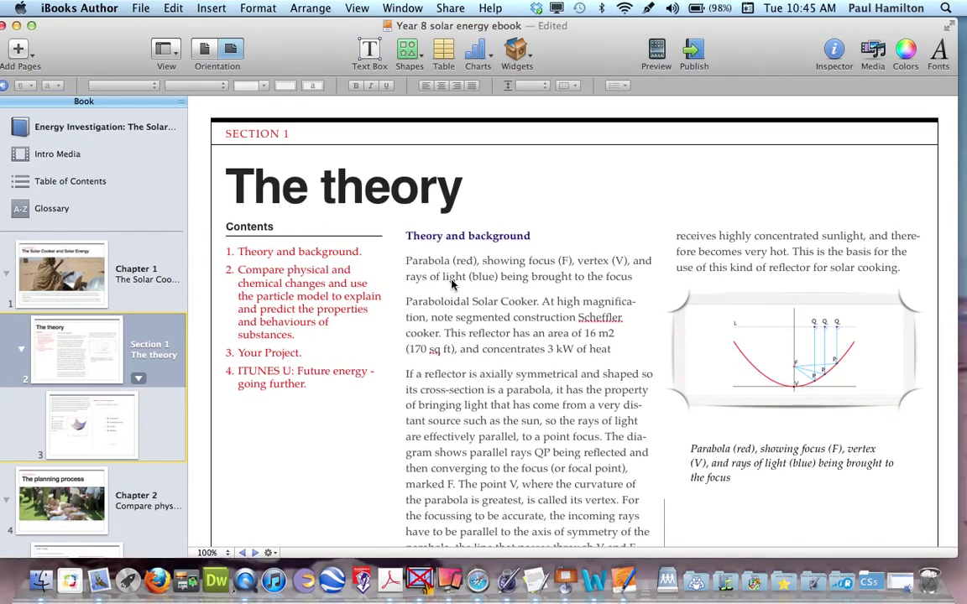
click(74, 393)
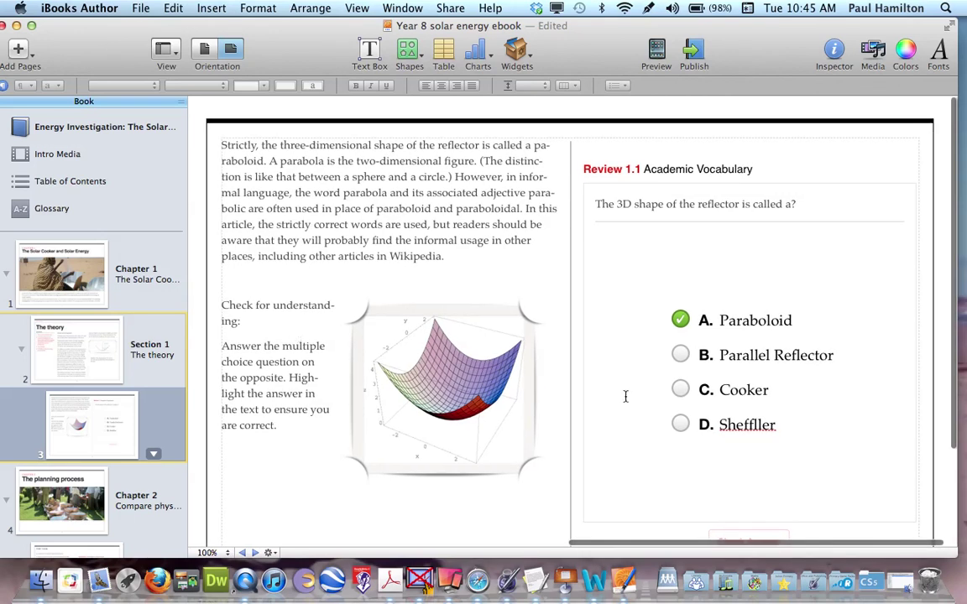
key(super+Tab)
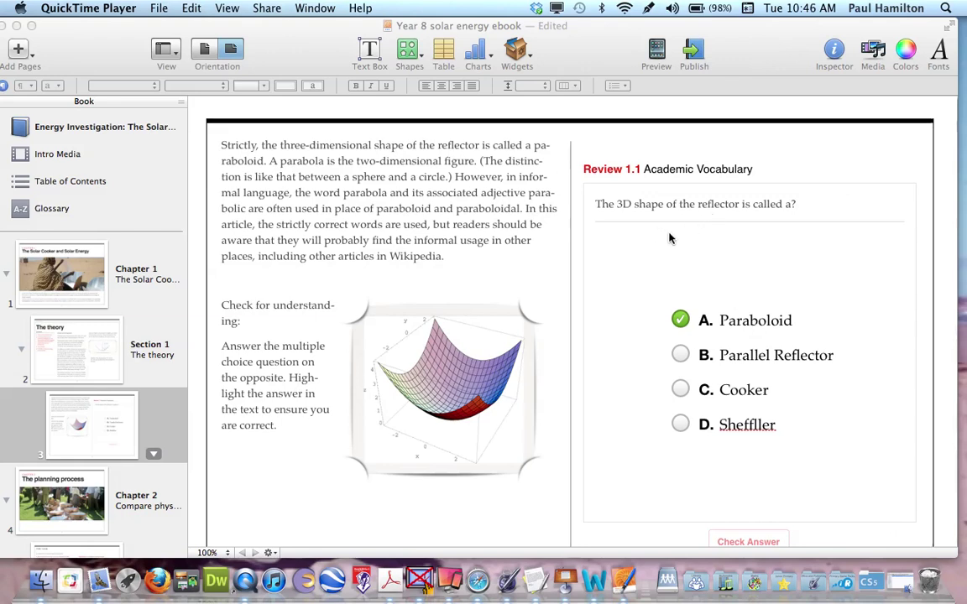
click(507, 94)
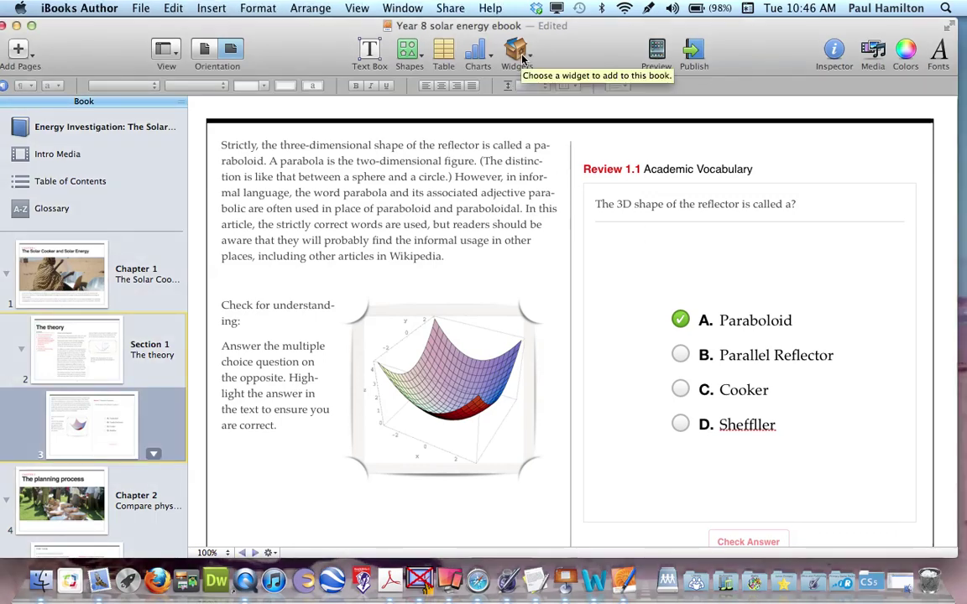
Browse the Widgets list, select the Review 1.1 widget, then open Chapter 2, 'The planning process'.
click(520, 56)
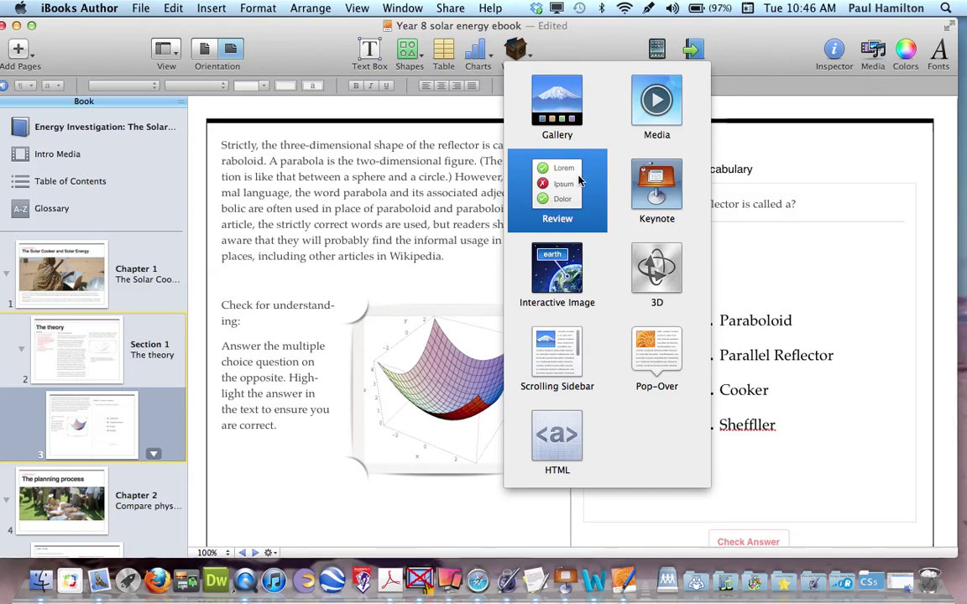
click(809, 263)
click(813, 385)
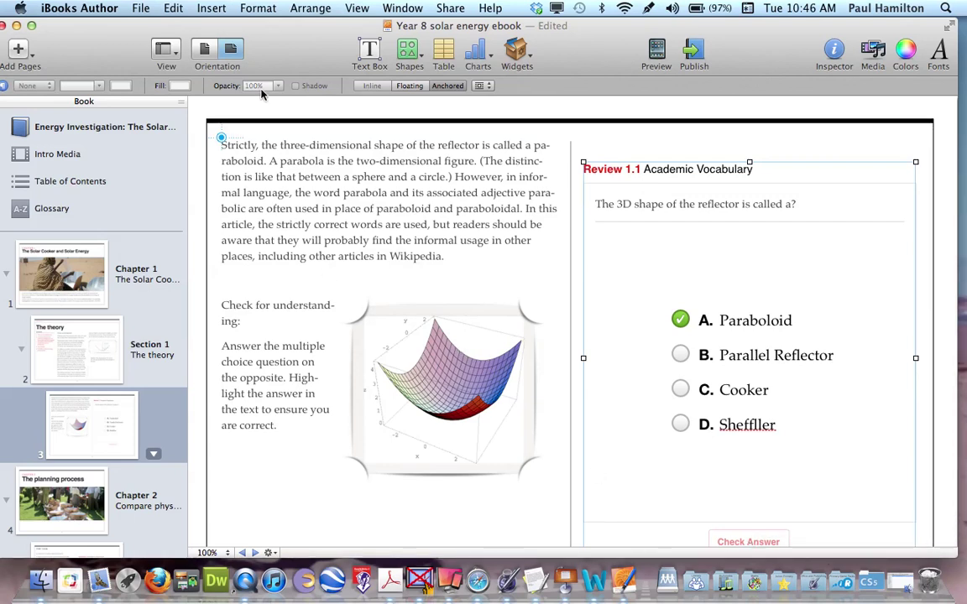
mouse_move(283, 57)
mouse_down()
mouse_move(319, 57)
mouse_move(293, 55)
mouse_up()
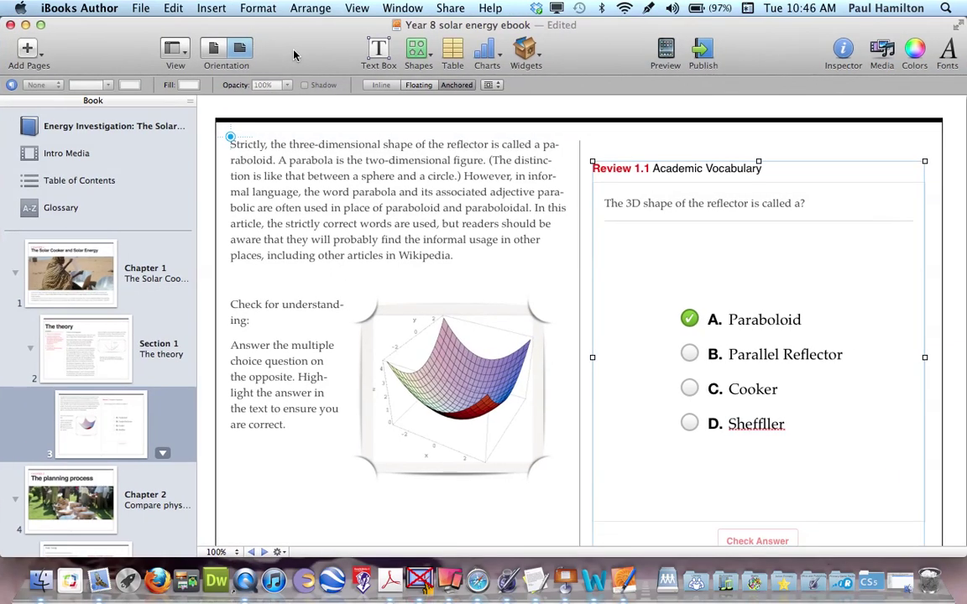
click(101, 491)
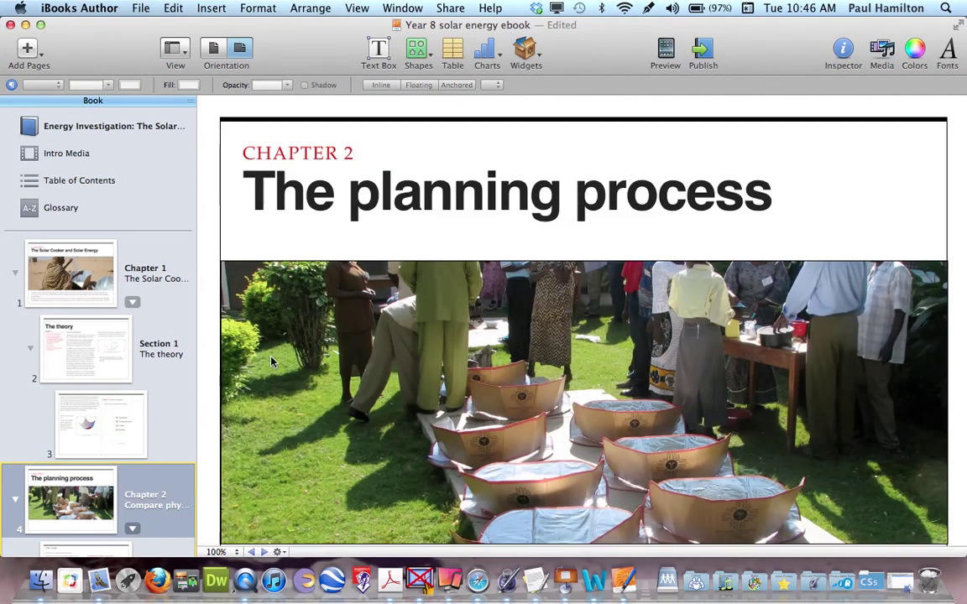
Open The Task page and look over its task description text.
scroll(591, 317, down, 3)
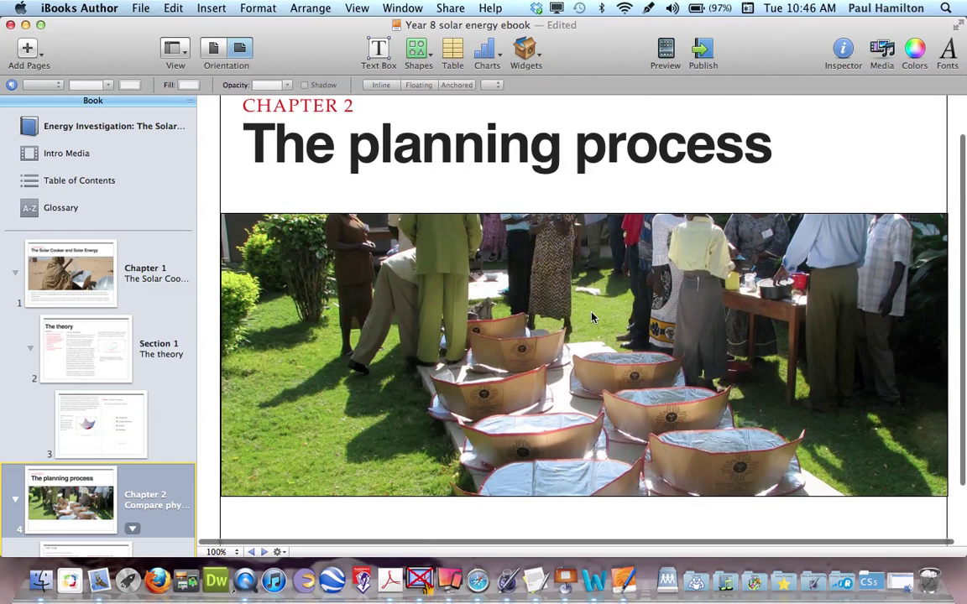
scroll(532, 280, up, 2)
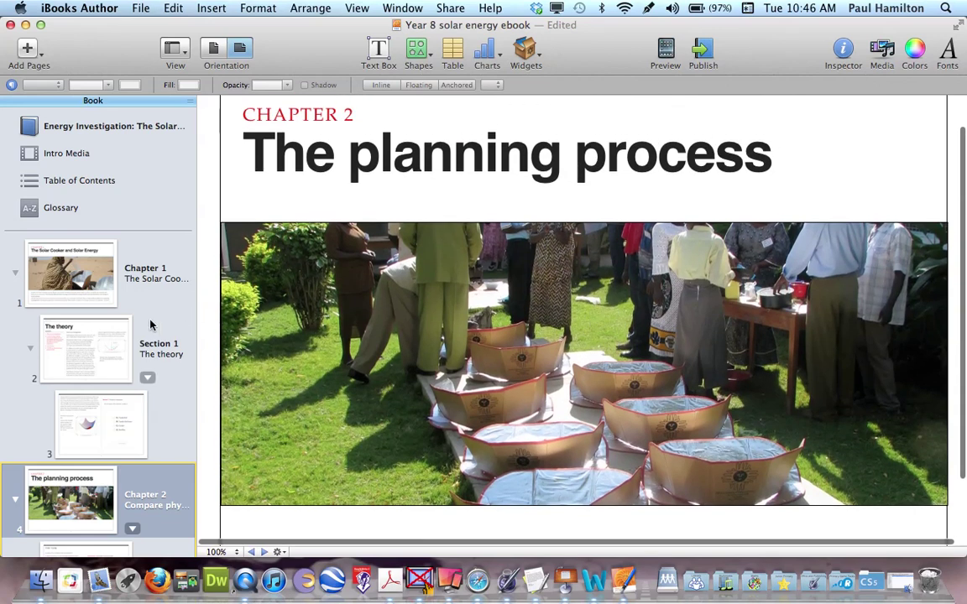
scroll(141, 346, down, 3)
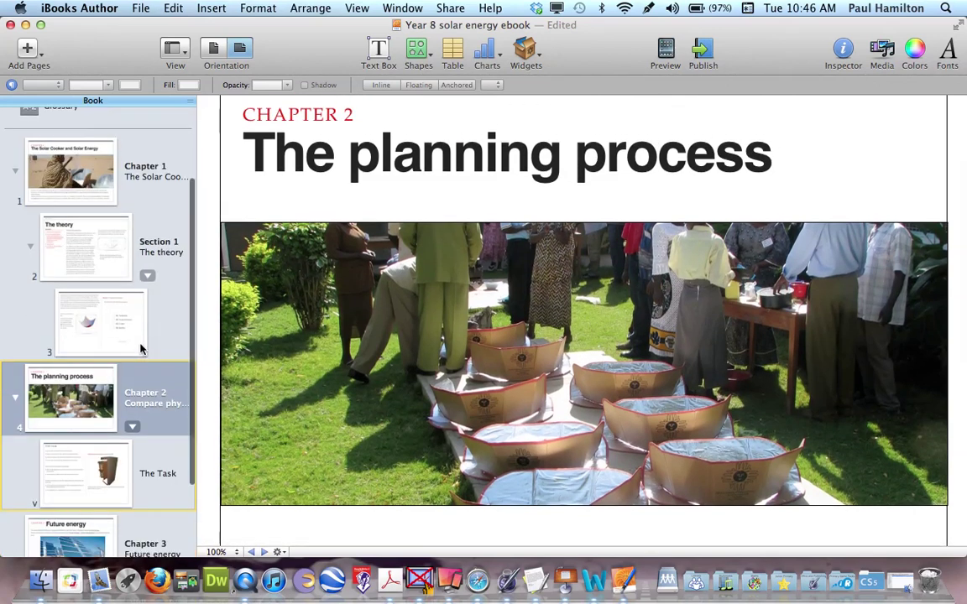
click(66, 477)
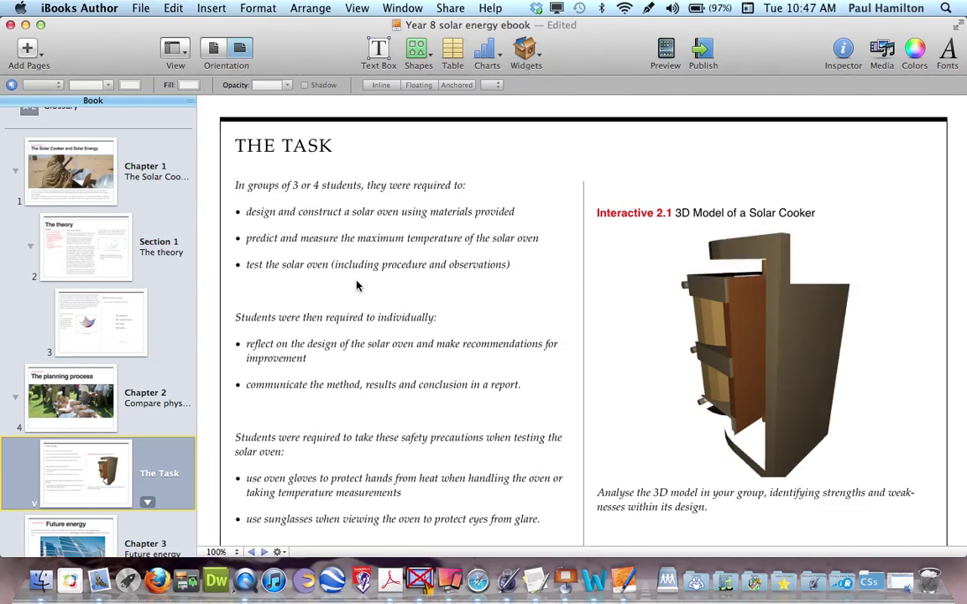
click(342, 216)
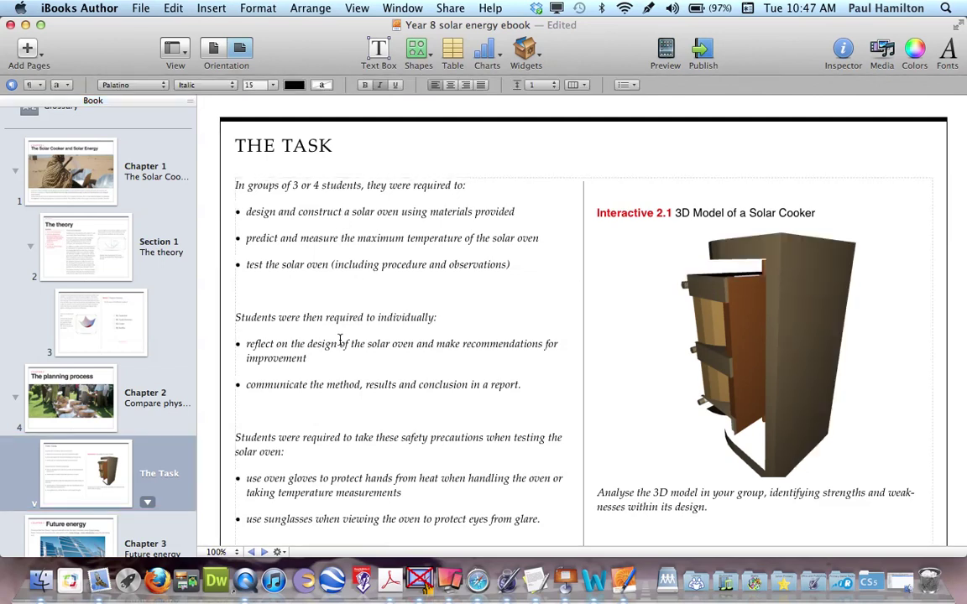
scroll(340, 339, down, 2)
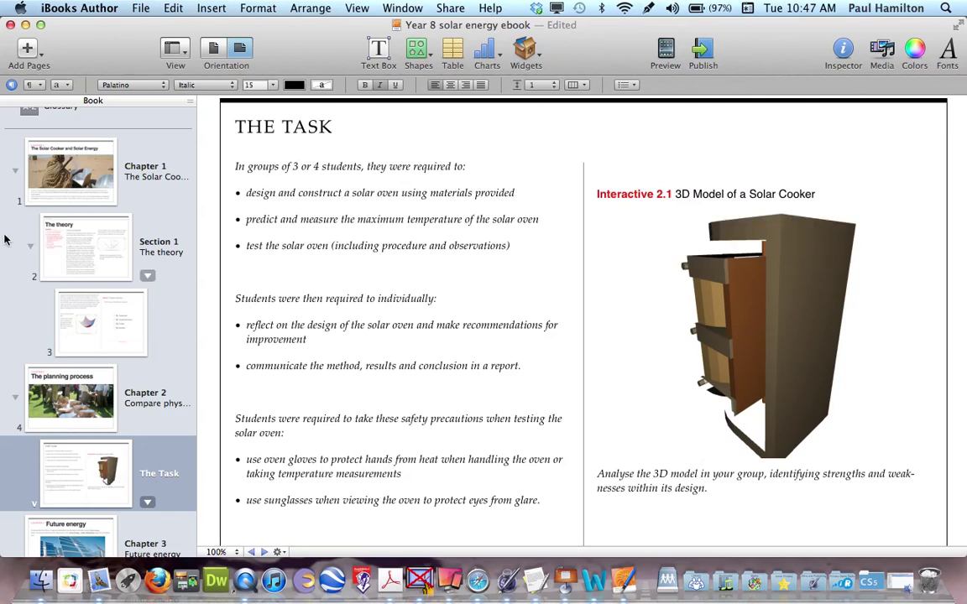
Check the Section 1 'The theory' page, then return to The Task page.
click(78, 242)
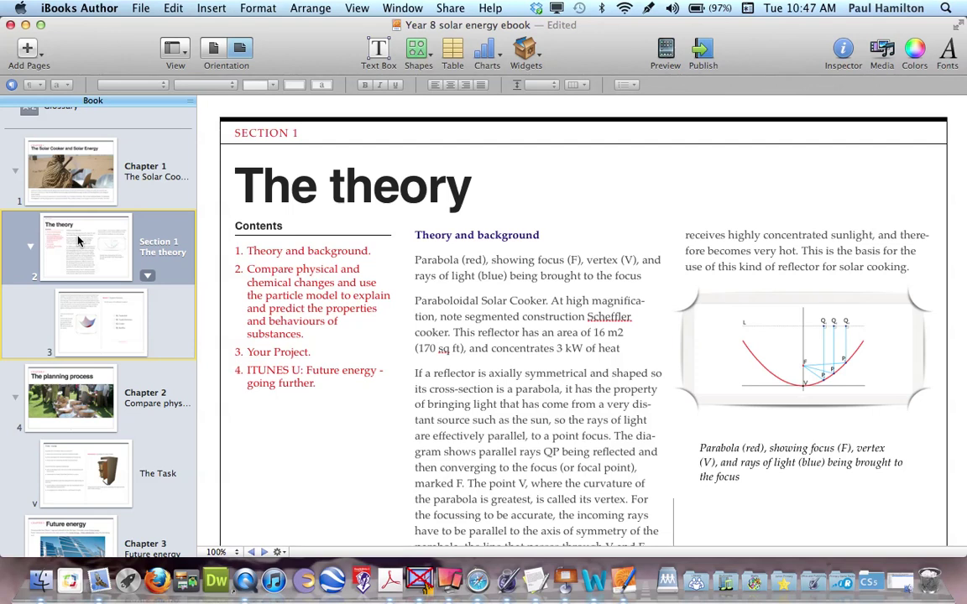
click(76, 476)
scroll(76, 476, down, 2)
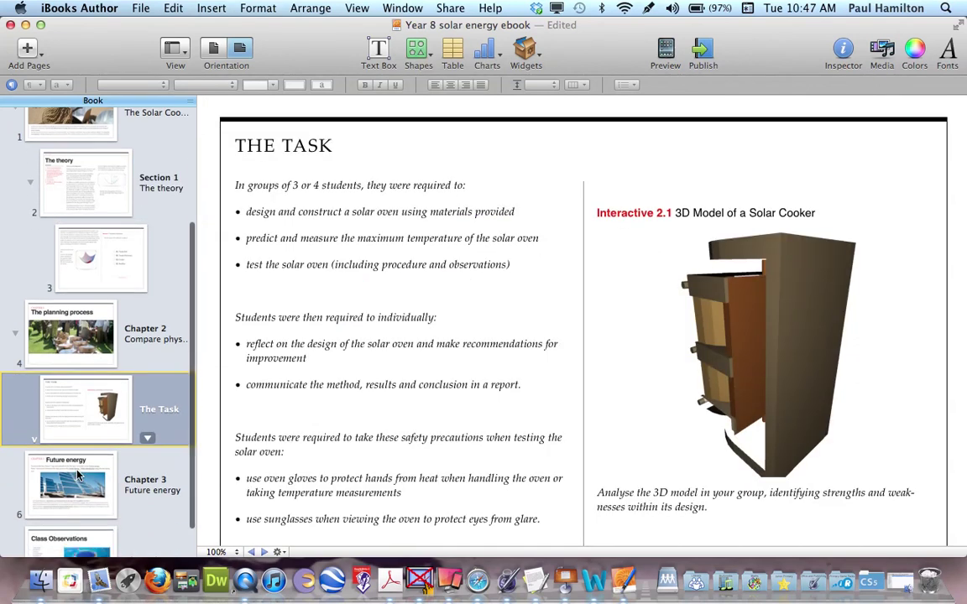
Open Chapter 3 'Future energy' and scroll through its iTunes U homework and teacher-reference text.
click(76, 476)
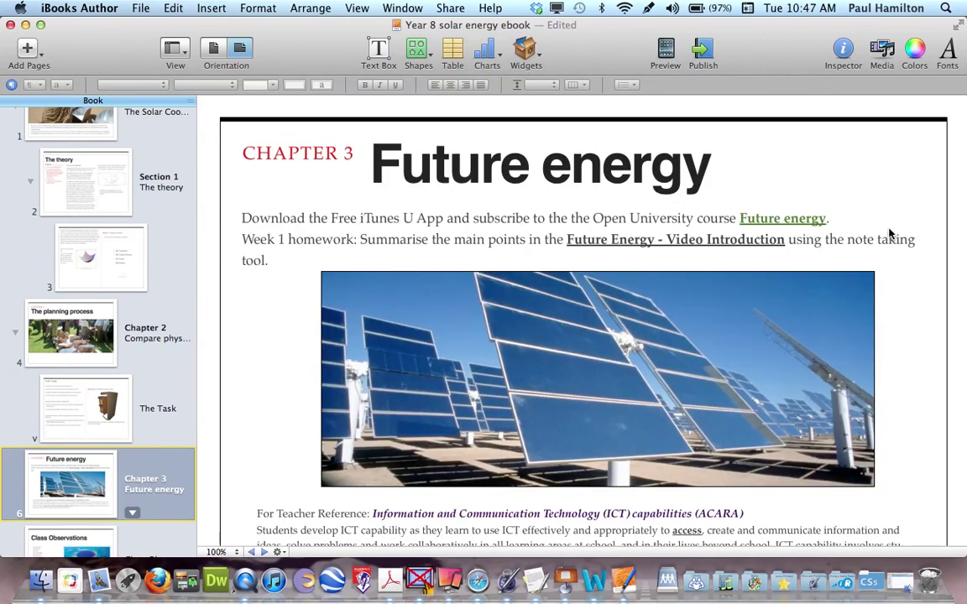
scroll(889, 233, down, 2)
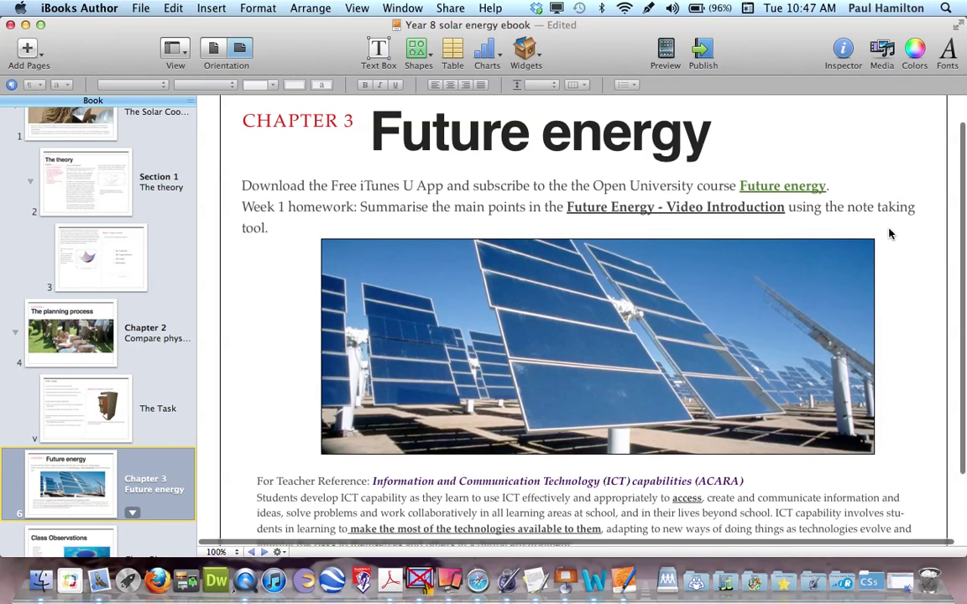
scroll(889, 233, up, 1)
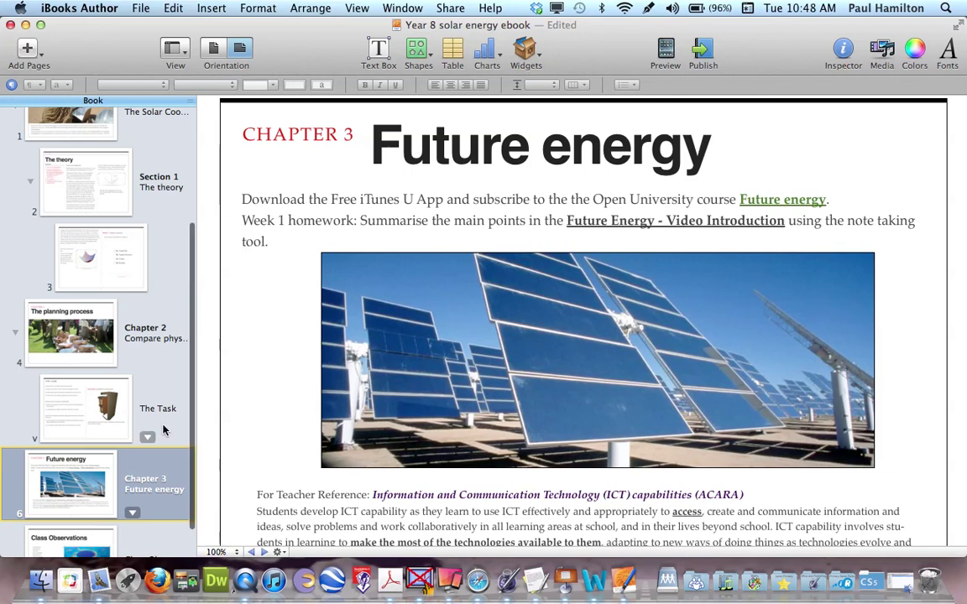
scroll(164, 430, down, 3)
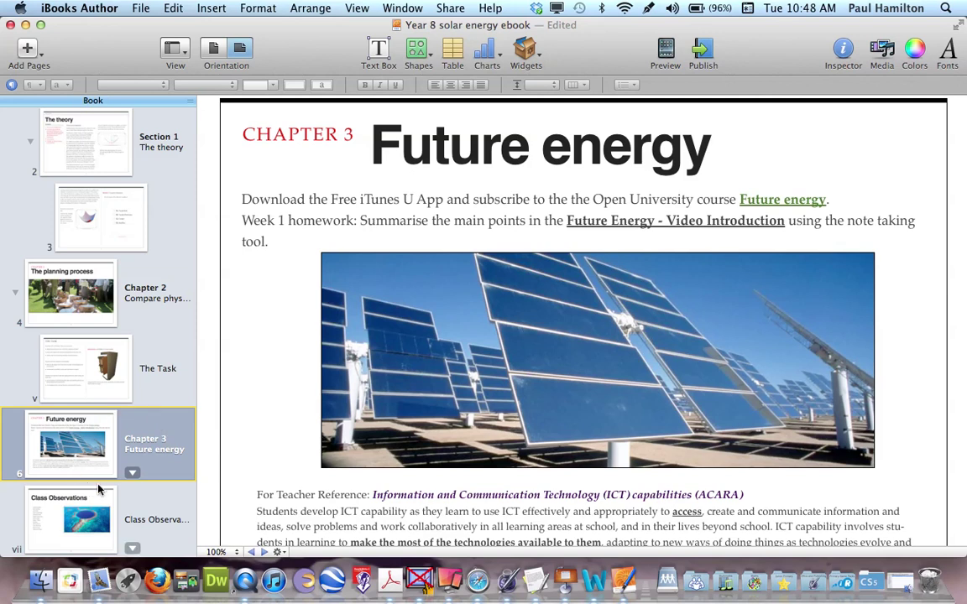
Open Class Observations, highlight the first student name in the list, then deselect it.
click(41, 516)
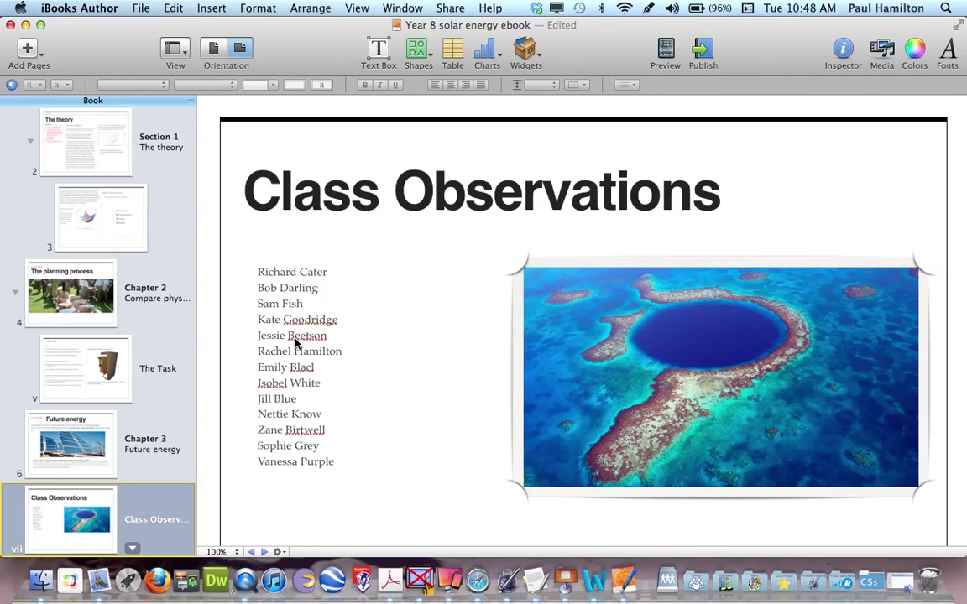
click(261, 284)
click(262, 277)
drag(259, 272, 342, 272)
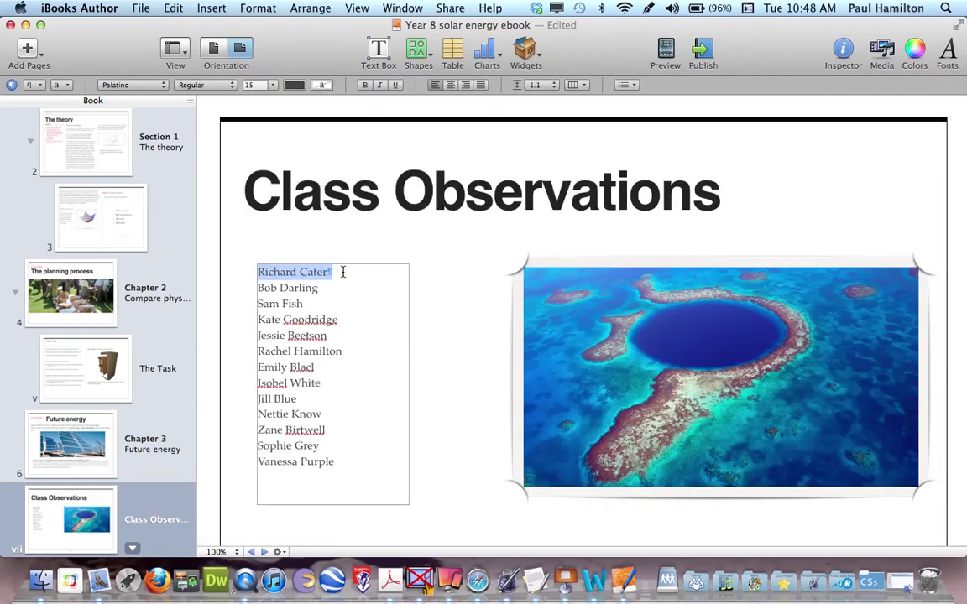
click(421, 261)
scroll(115, 366, up, 3)
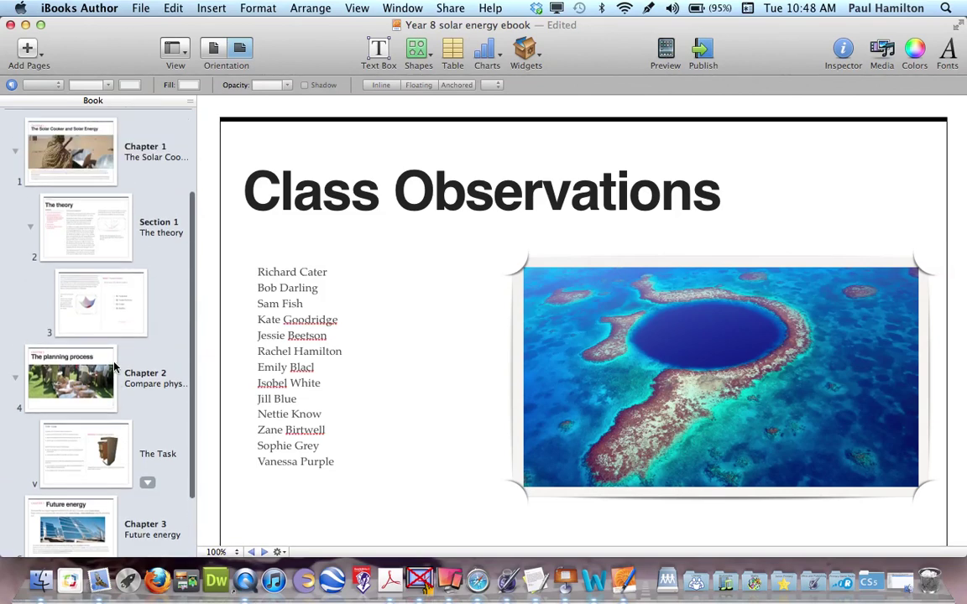
scroll(115, 366, up, 2)
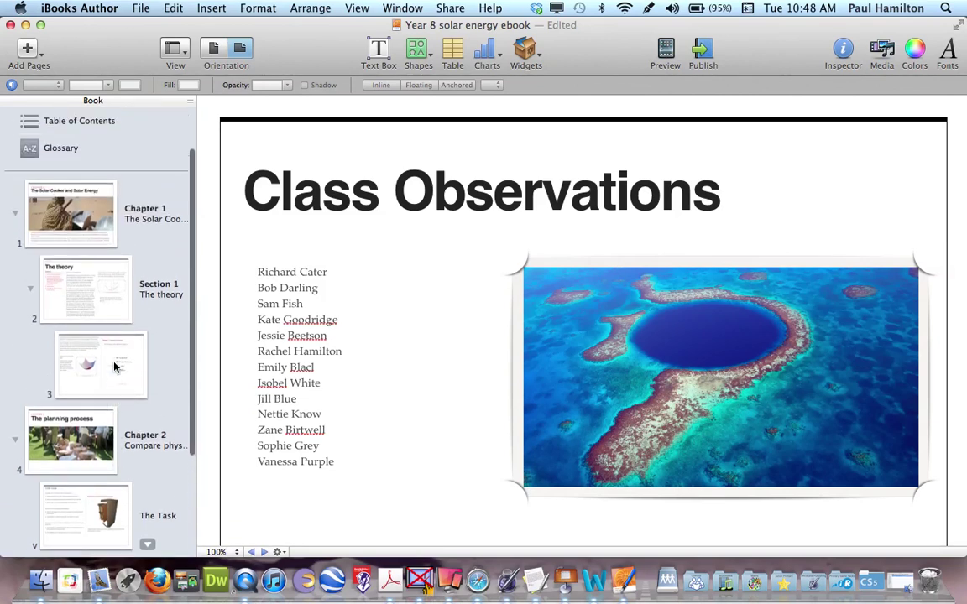
Open the Chapter 1 opening page and scroll through it.
click(62, 195)
scroll(61, 195, up, 2)
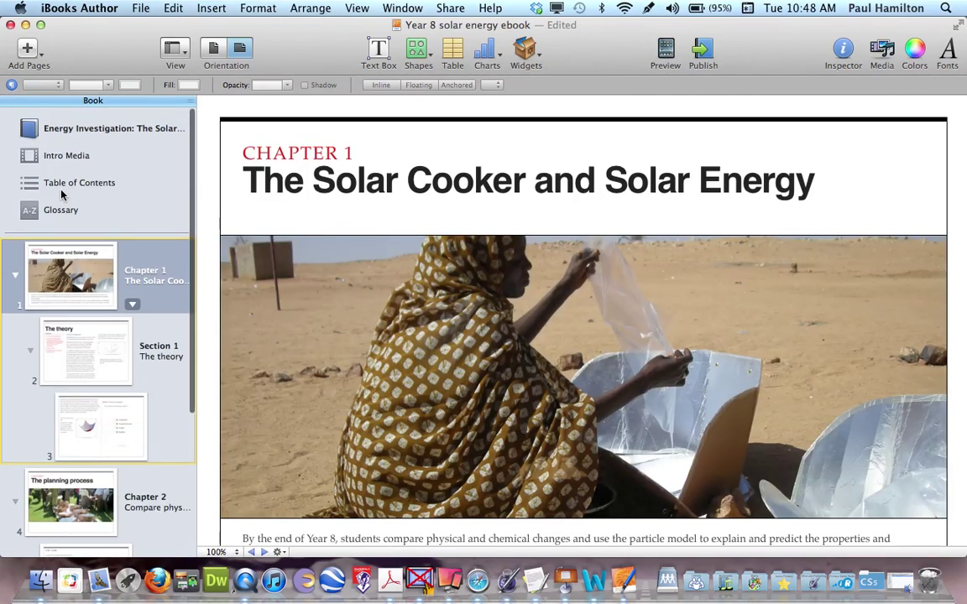
scroll(61, 194, down, 3)
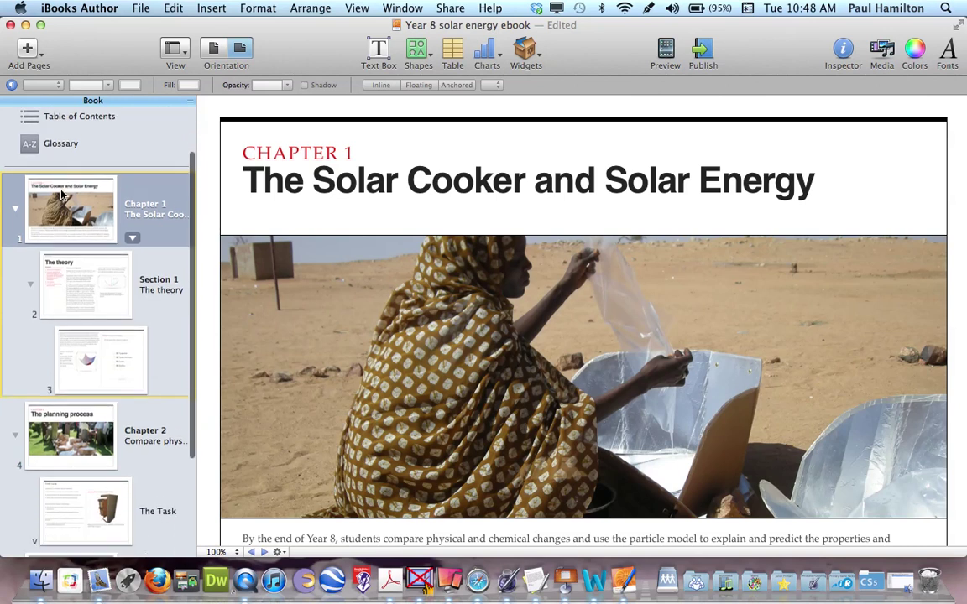
scroll(61, 194, down, 2)
scroll(61, 194, up, 2)
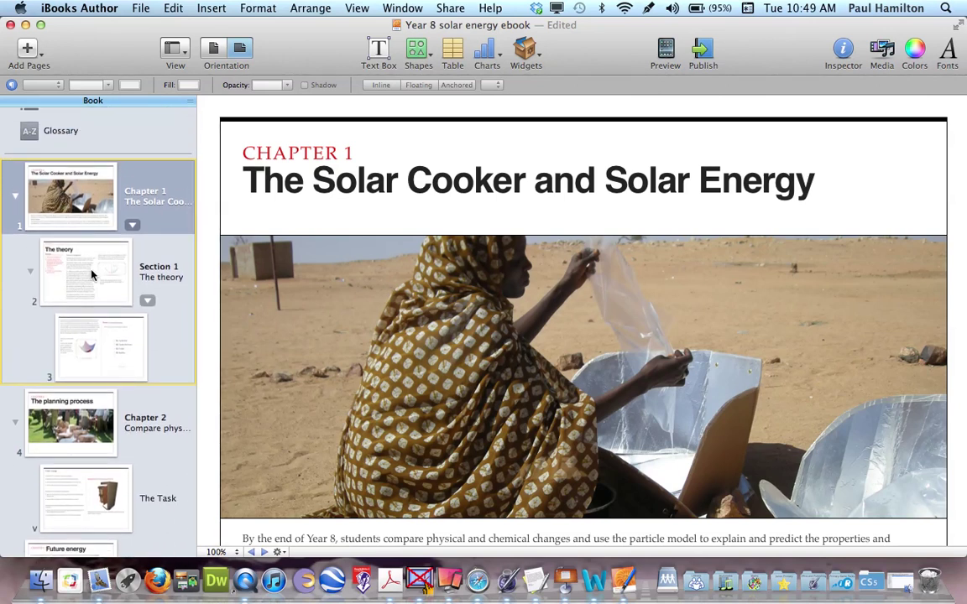
Step through Section 1 and page 3 to Chapter 2 'The planning process', then open the File menu.
click(82, 245)
click(99, 336)
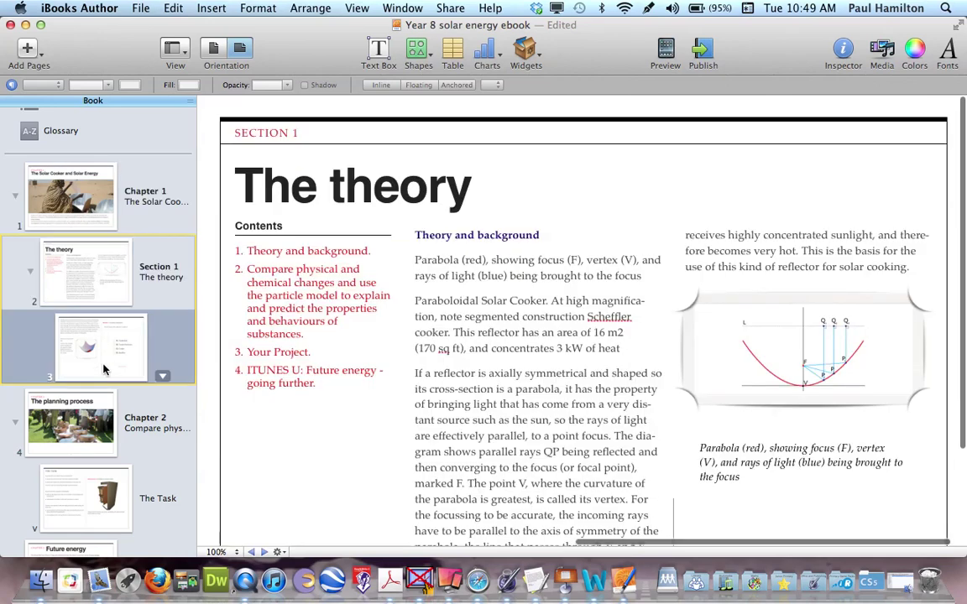
click(88, 413)
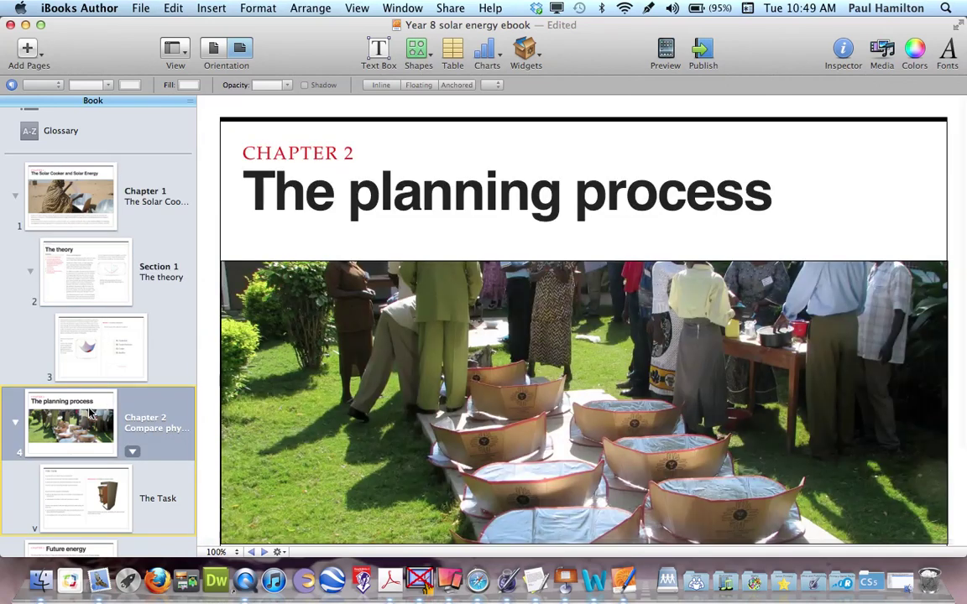
scroll(89, 413, up, 3)
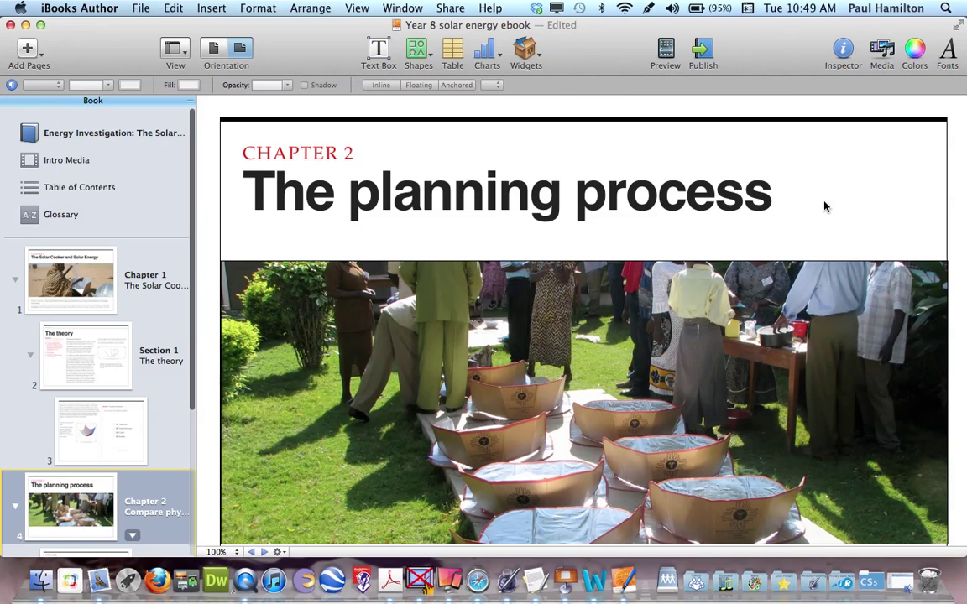
scroll(44, 426, down, 1)
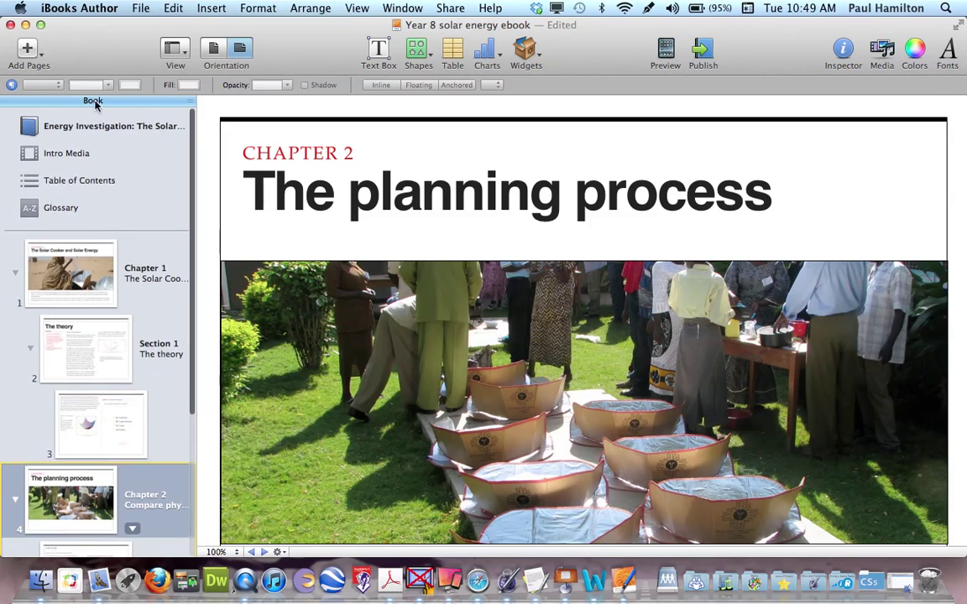
click(139, 8)
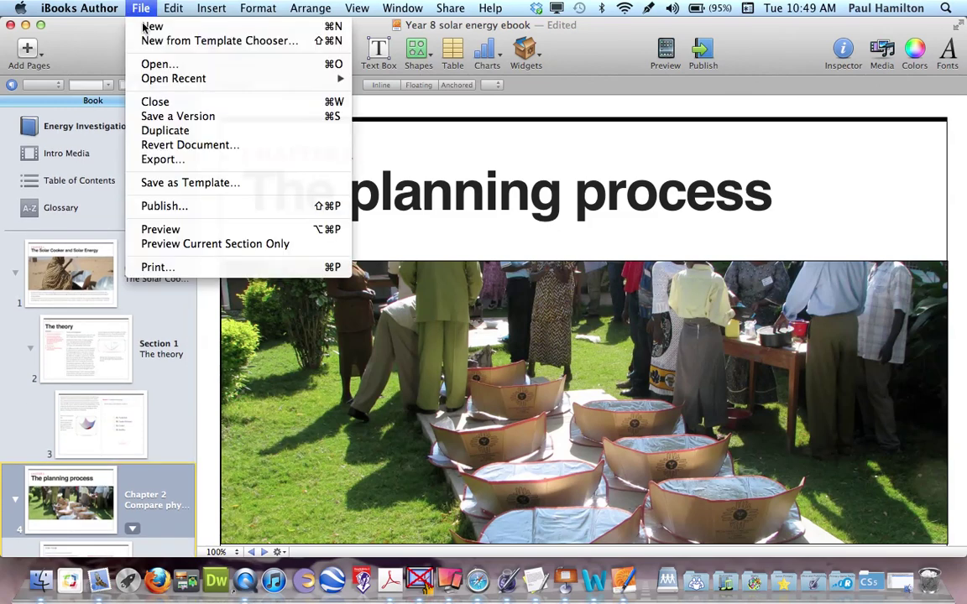
click(134, 26)
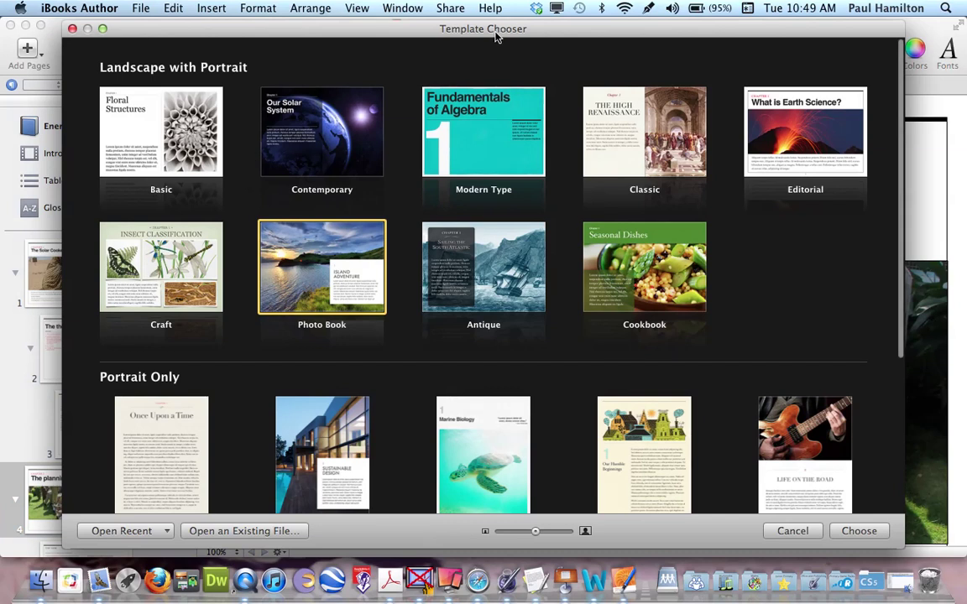
drag(492, 32, 444, 34)
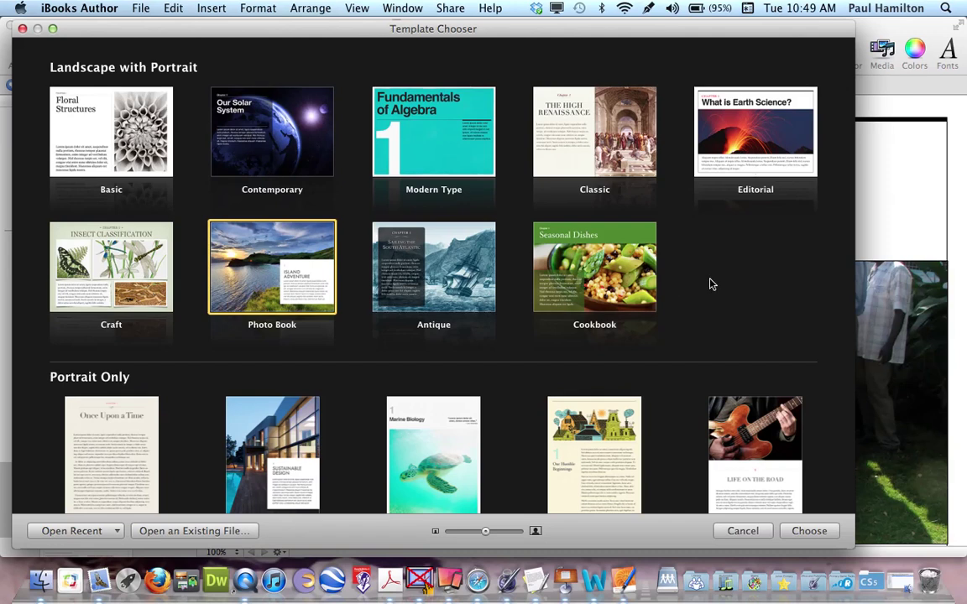
scroll(710, 283, down, 2)
scroll(710, 283, up, 2)
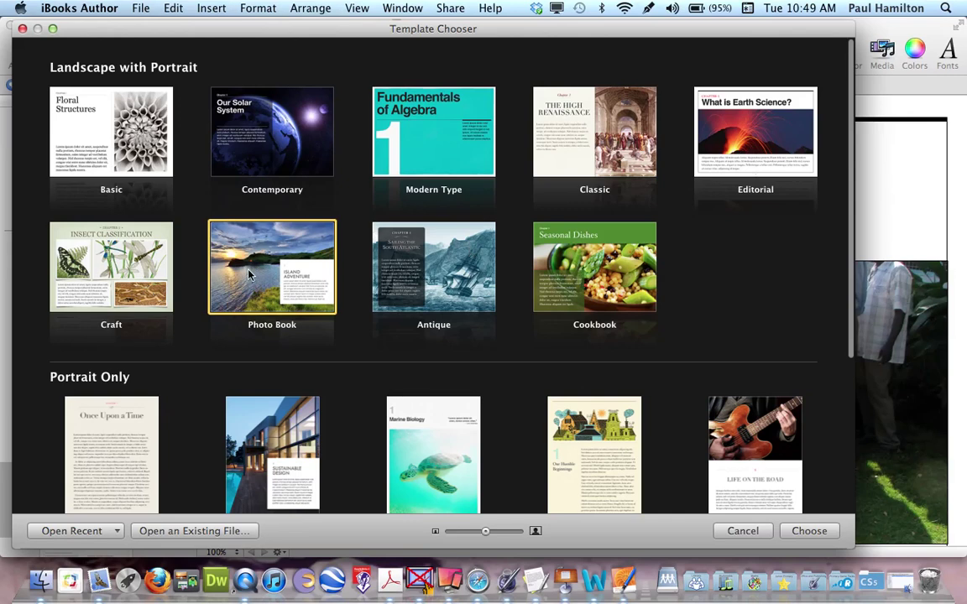
click(22, 29)
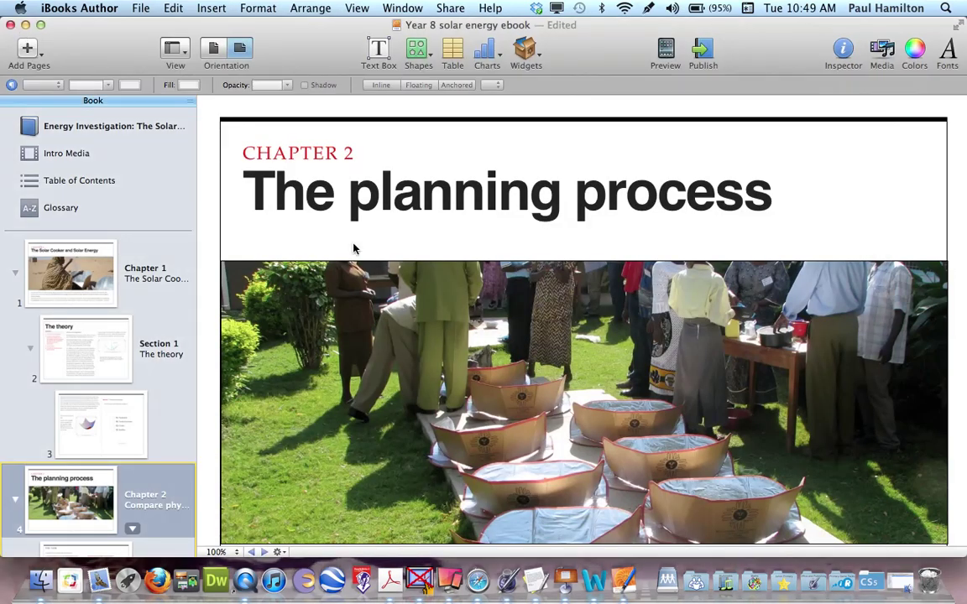
click(524, 49)
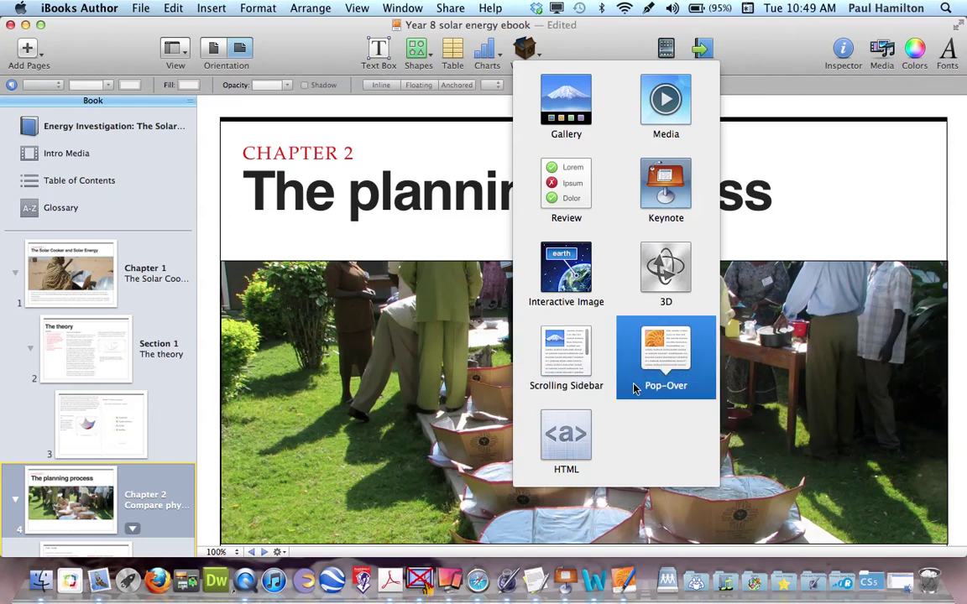
click(449, 151)
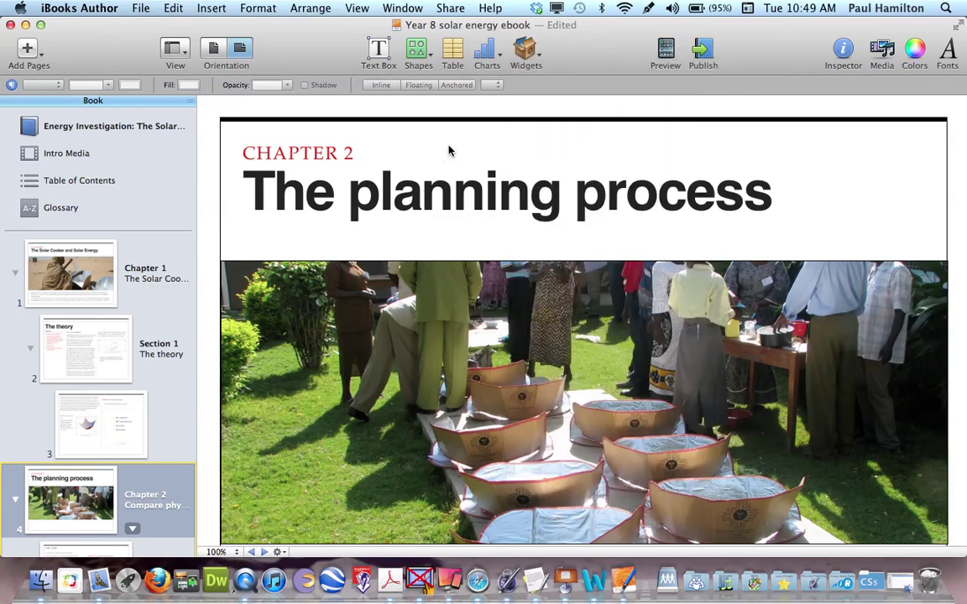
click(449, 151)
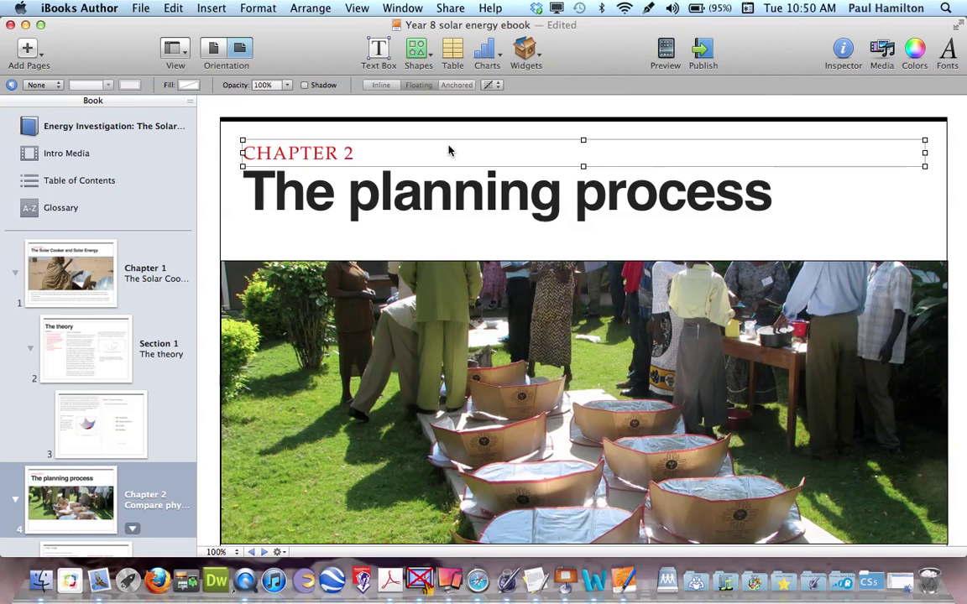